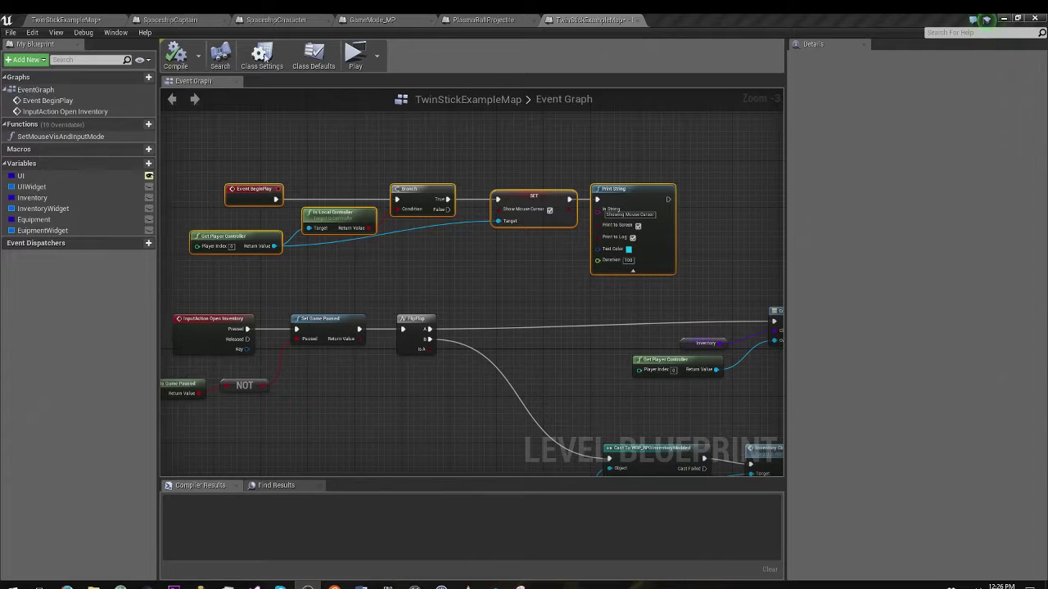
Start a play session and fly the server player's ship around the map with WASD.
{"action": "left_click", "coordinate": [357, 57]}
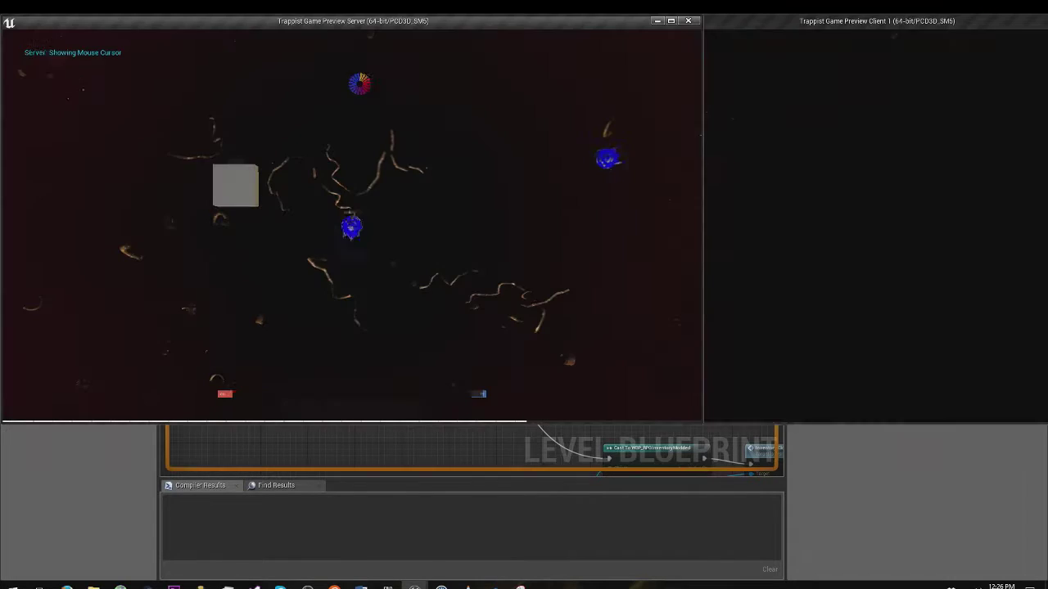
{"action": "key", "text": "w"}
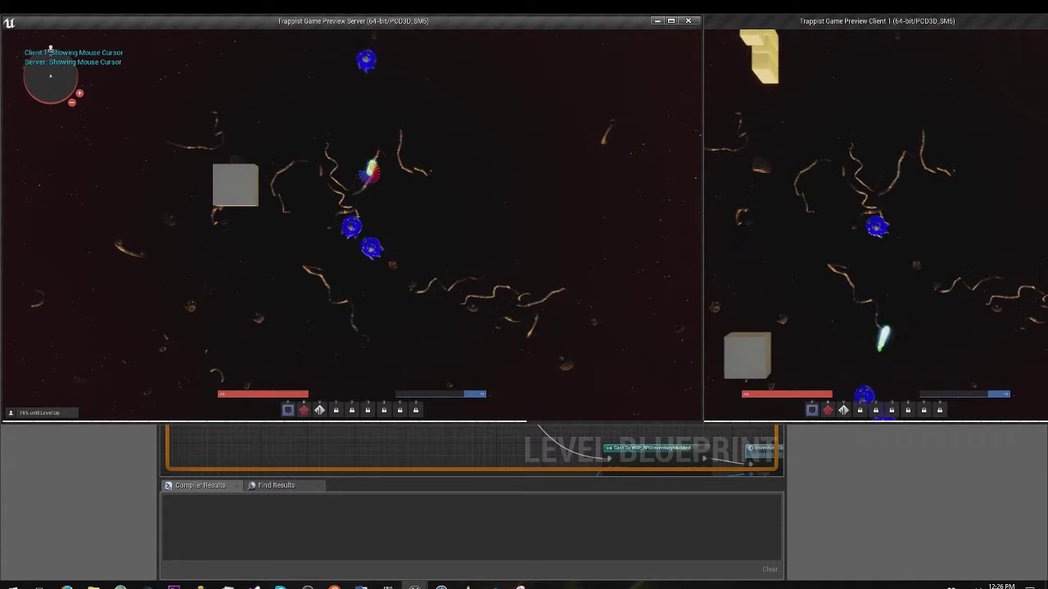
{"action": "key", "text": "a"}
{"action": "key", "text": "s"}
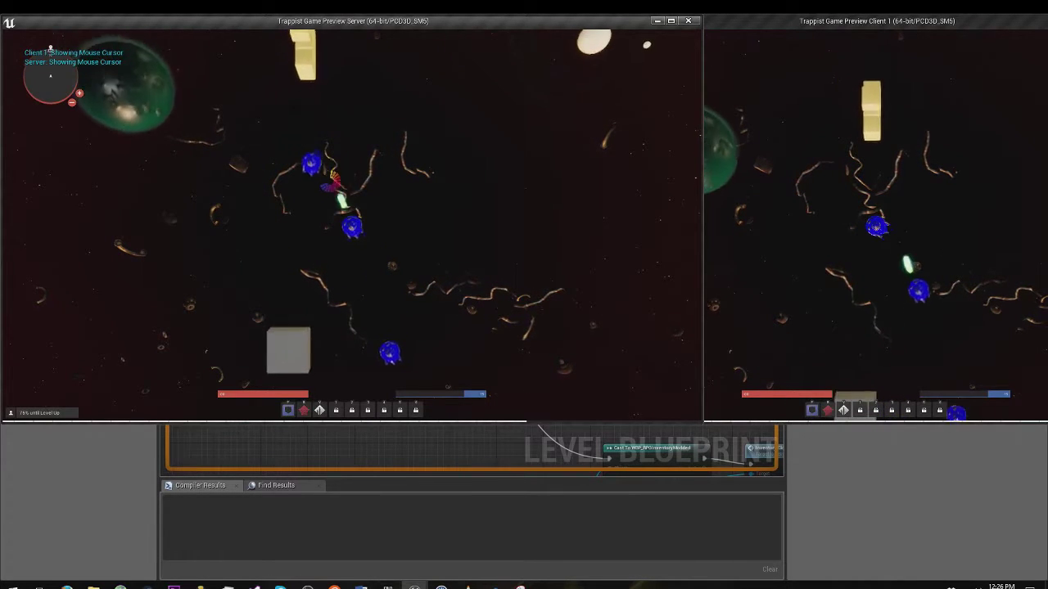
{"action": "key", "text": "w"}
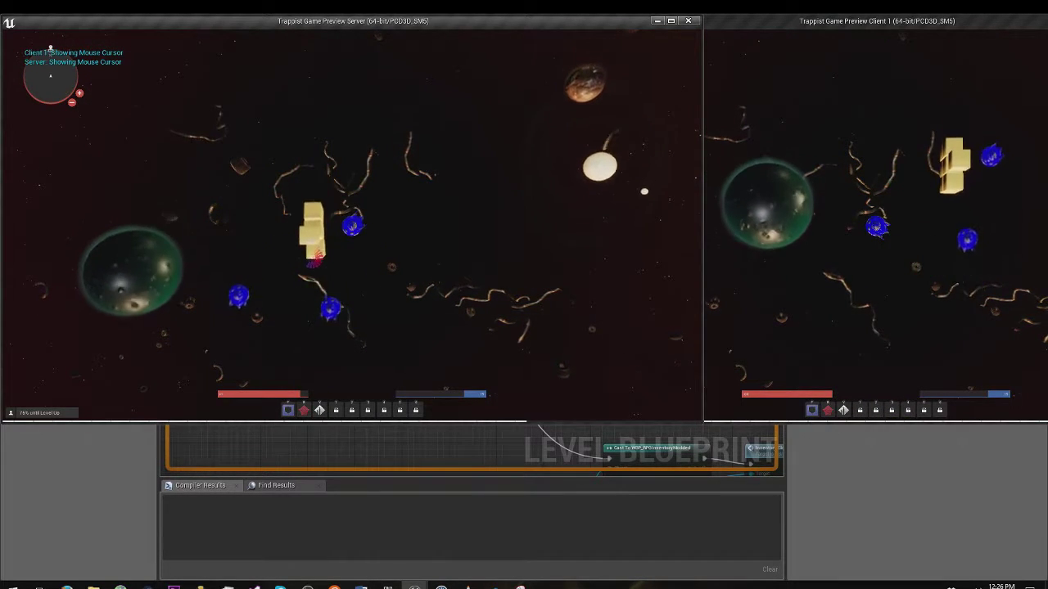
{"action": "key", "text": "w"}
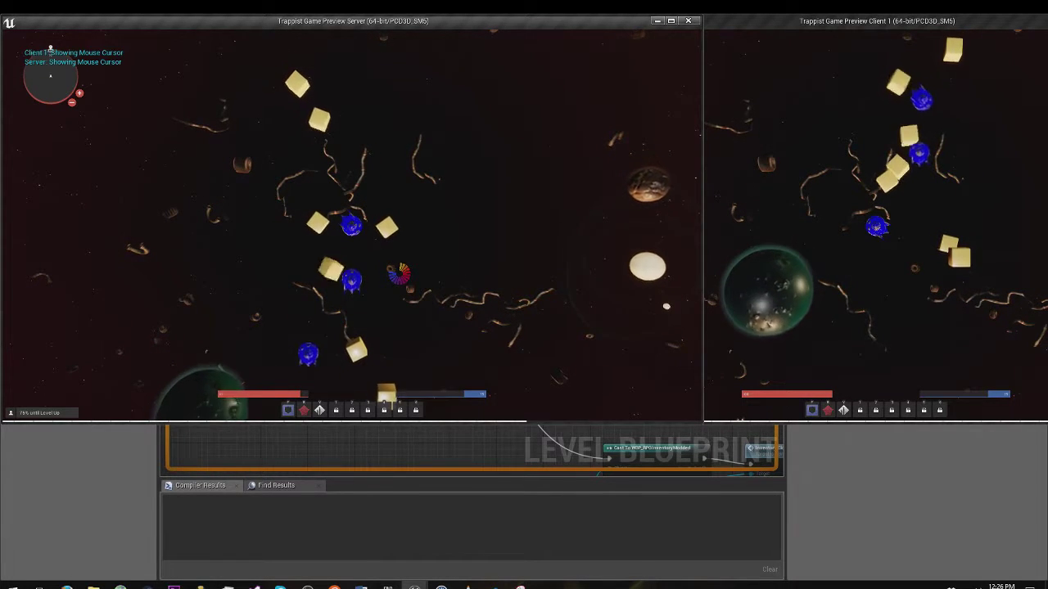
{"action": "key", "text": "d"}
{"action": "key", "text": "a"}
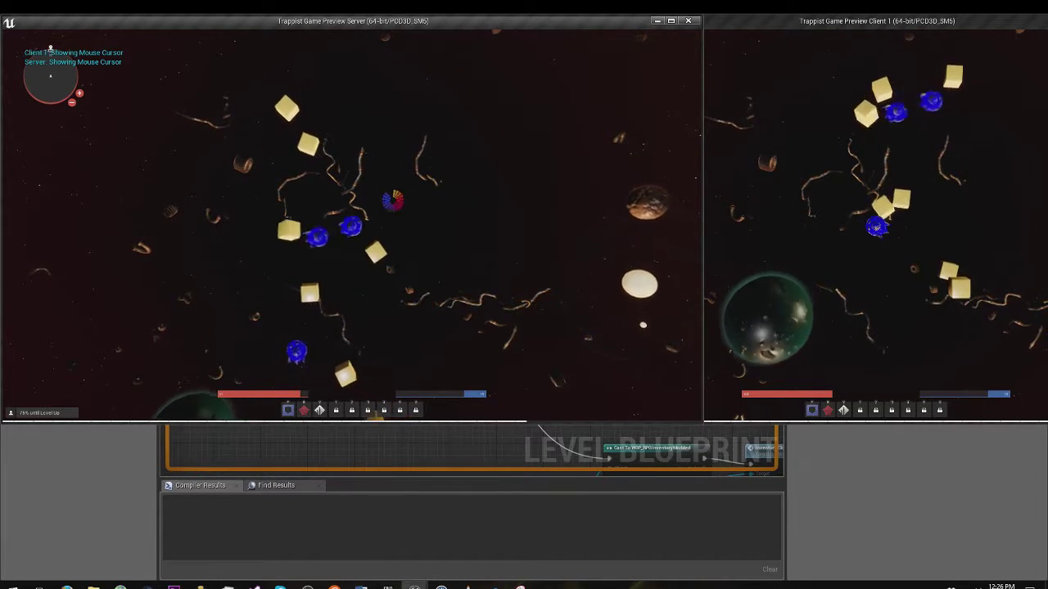
{"action": "key", "text": "w"}
{"action": "key", "text": "d"}
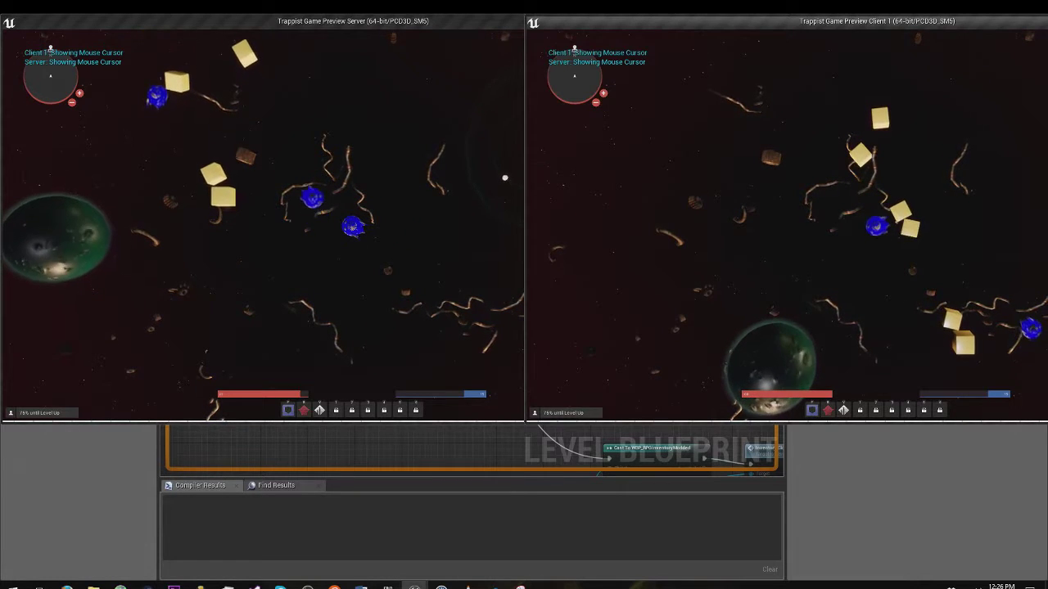
Steer the client player's ship left, right and up, then end the play session.
{"action": "key", "text": "d"}
{"action": "key", "text": "a"}
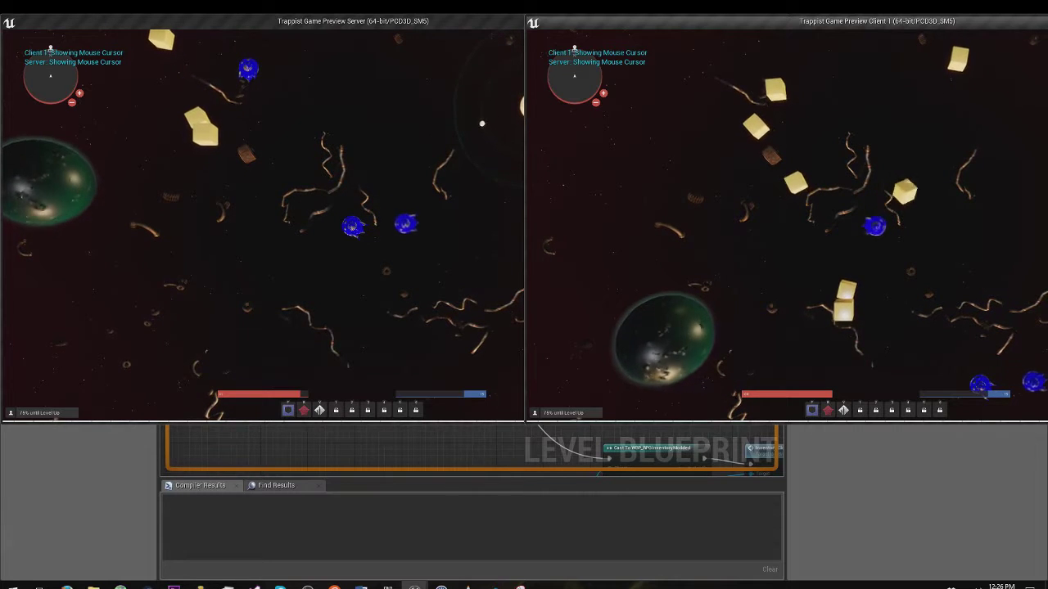
{"action": "key", "text": "w"}
{"action": "key", "text": "w"}
{"action": "key", "text": "a"}
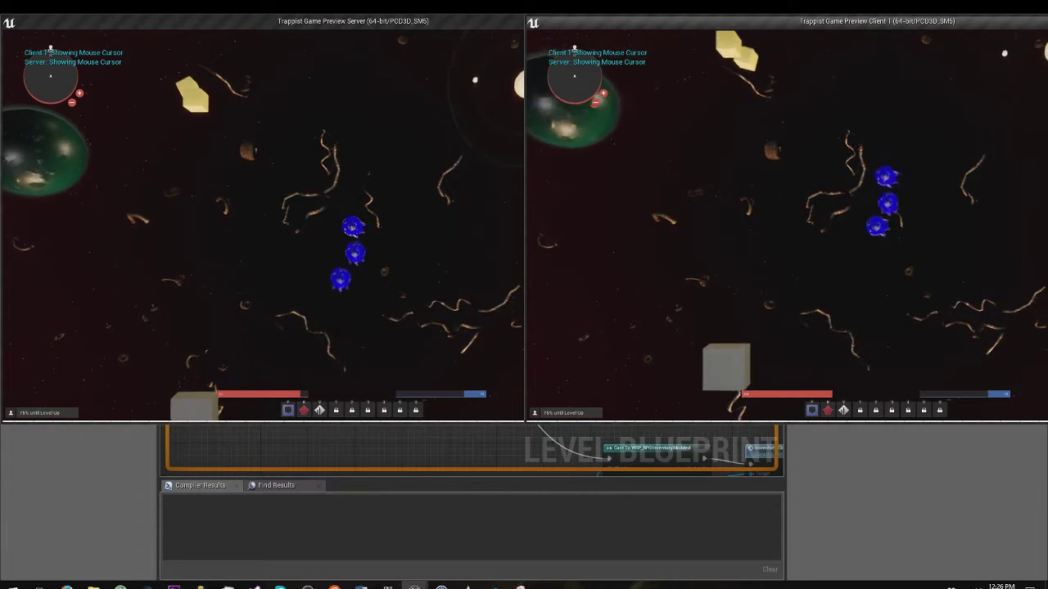
{"action": "key", "text": "w"}
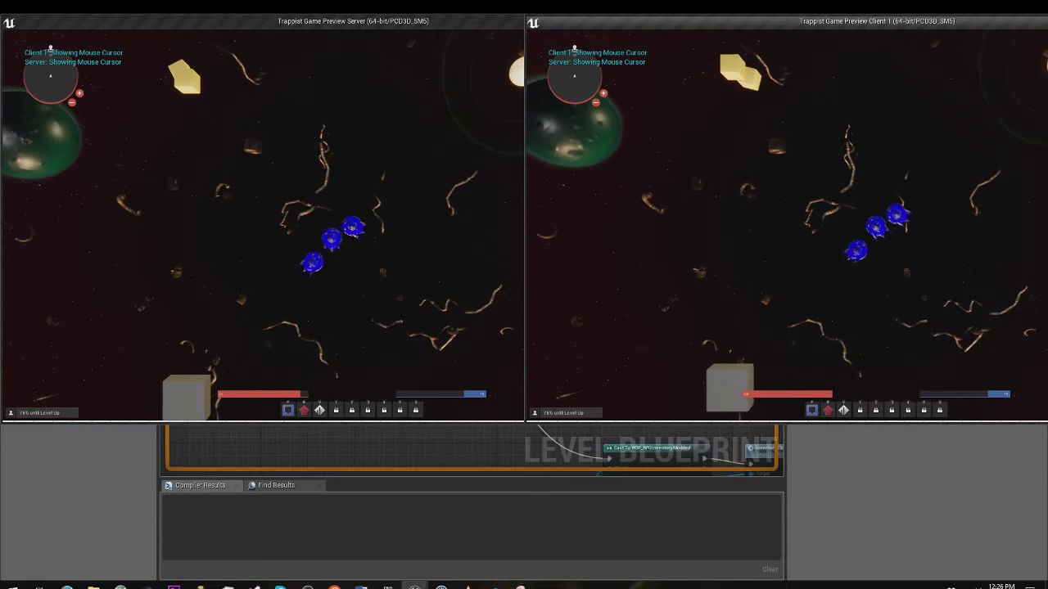
{"action": "key", "text": "Escape"}
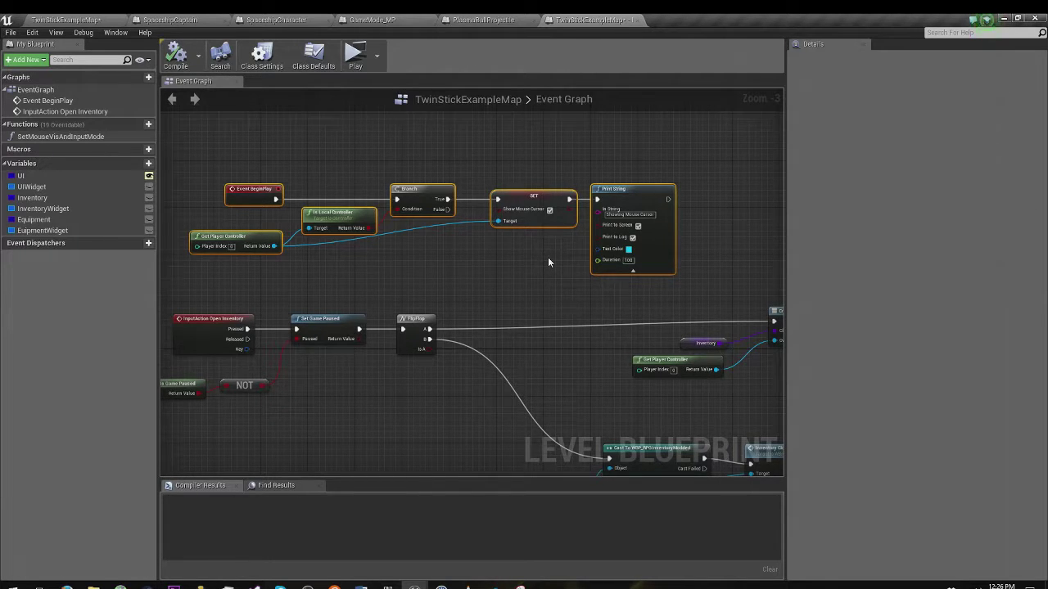
Check the SpaceshipCharacter and SpaceshipCaptain blueprints, then return to the TwinStickExampleMap editor.
{"action": "left_click", "coordinate": [267, 19]}
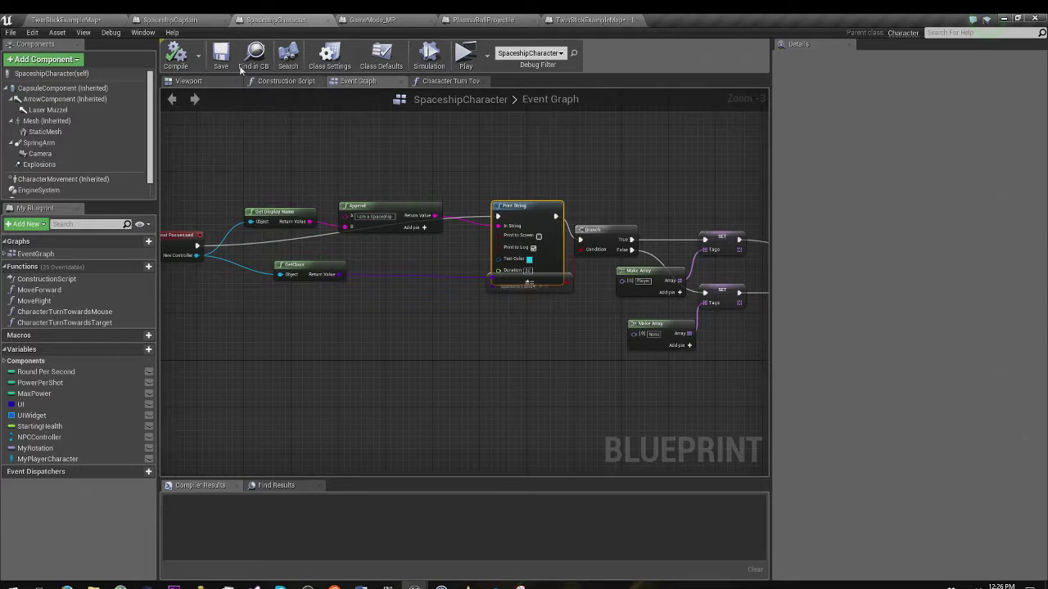
{"action": "left_click", "coordinate": [192, 20]}
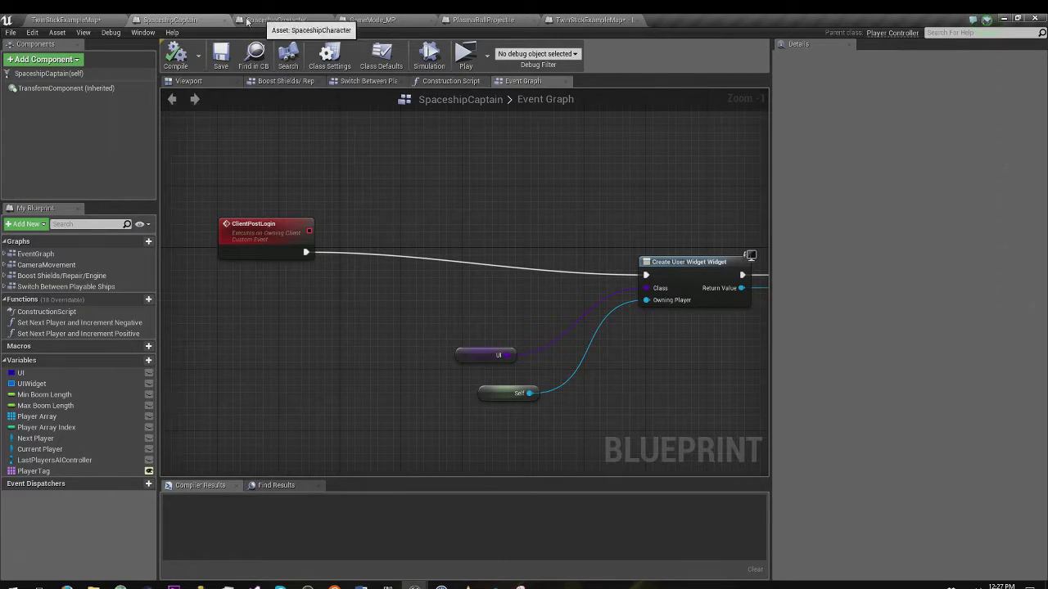
{"action": "left_click", "coordinate": [70, 20]}
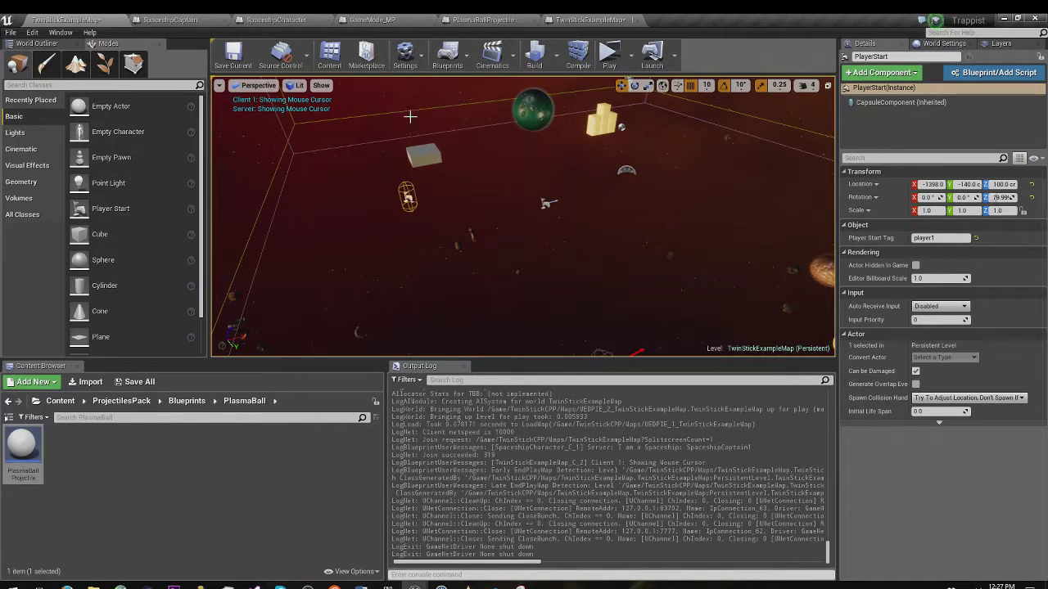
Launch a new Play-In-Editor session with a server and one client window.
{"action": "left_click", "coordinate": [609, 55]}
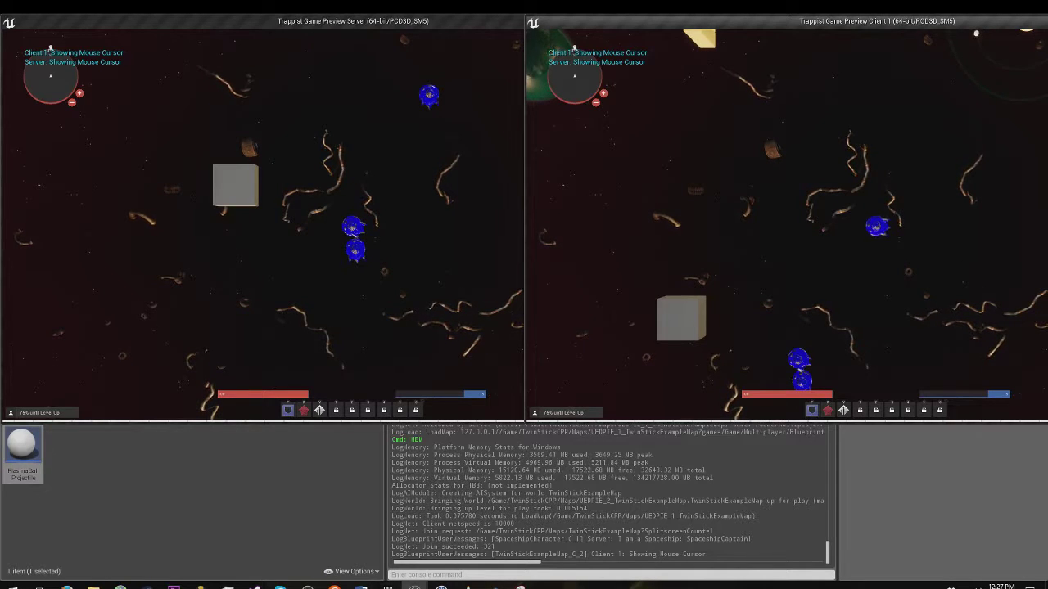
Fire four projectiles from the server ship into the enemy group.
{"action": "left_click", "coordinate": [254, 165]}
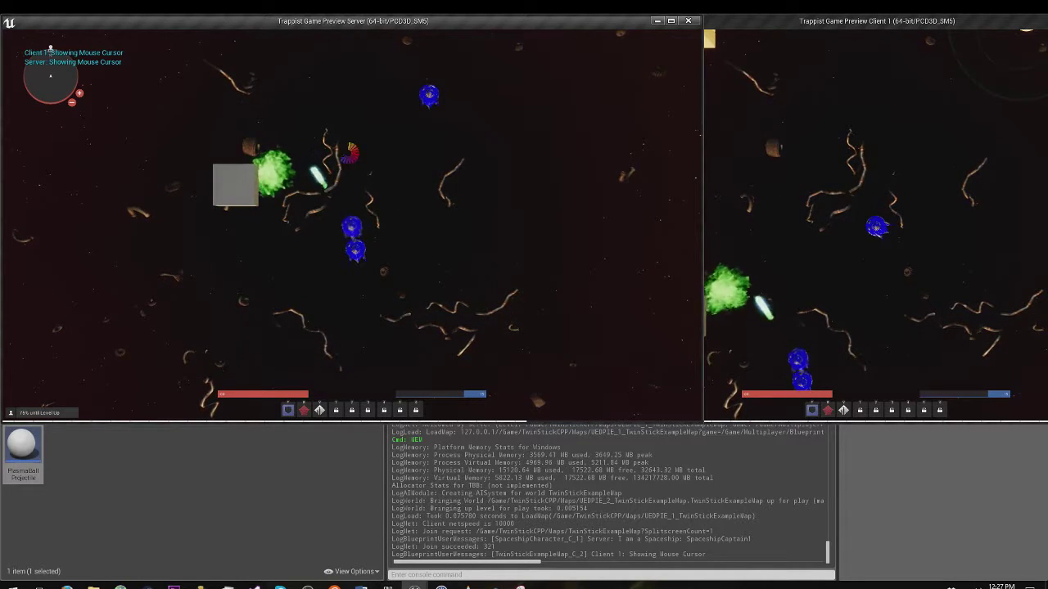
{"action": "left_click", "coordinate": [406, 130]}
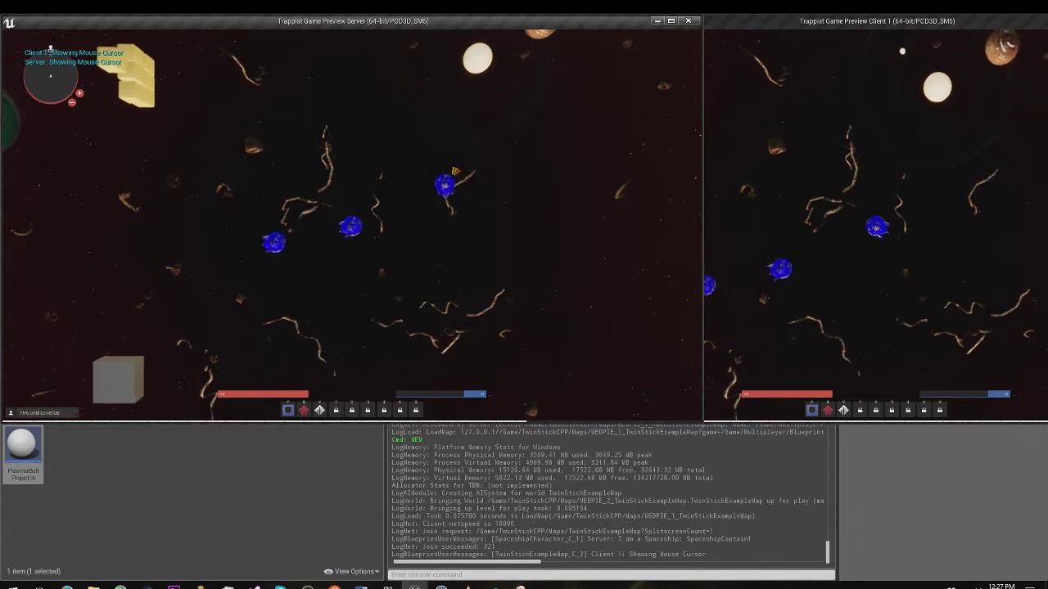
{"action": "left_click", "coordinate": [455, 172]}
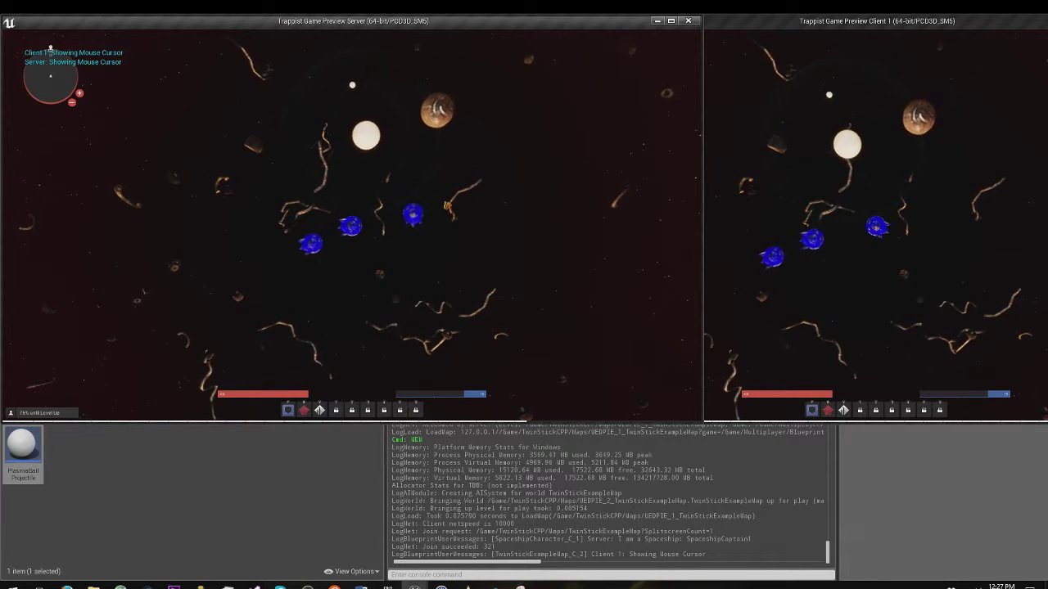
{"action": "left_click", "coordinate": [447, 207]}
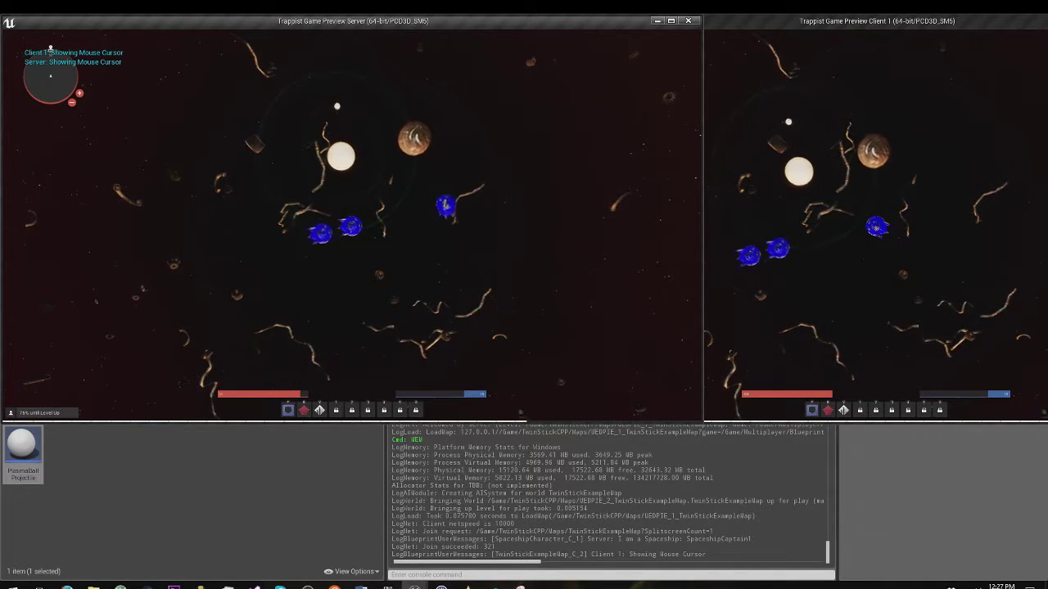